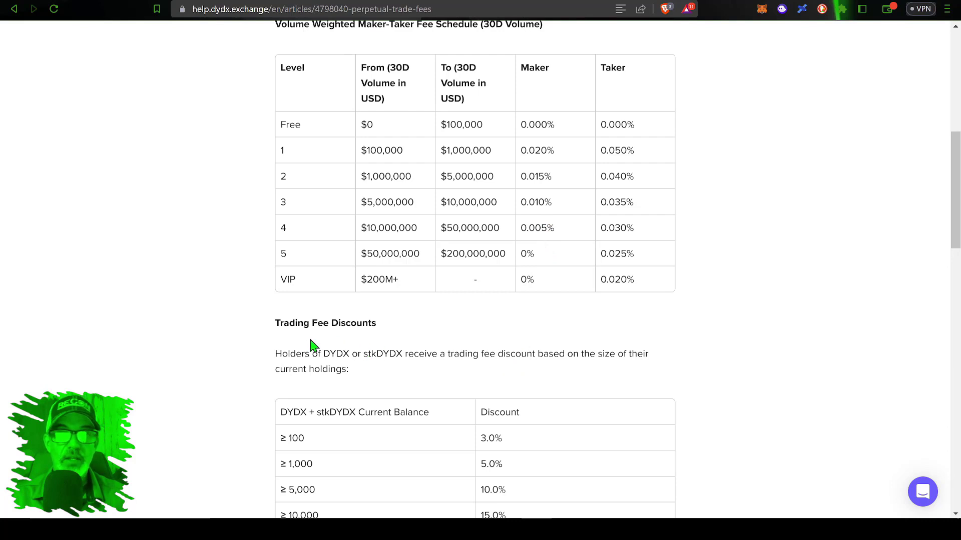
- Examine the Trading Fee Discounts section and its discount table for DYDX and stkDYDX holders
left_click_drag(282, 322, 407, 324)
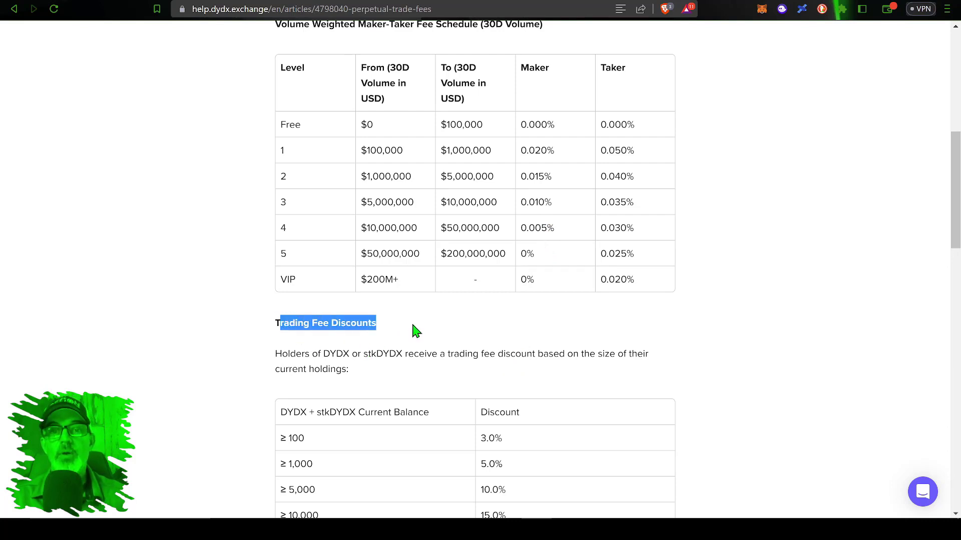
left_click_drag(323, 353, 352, 354)
scroll(352, 354, "down", 5)
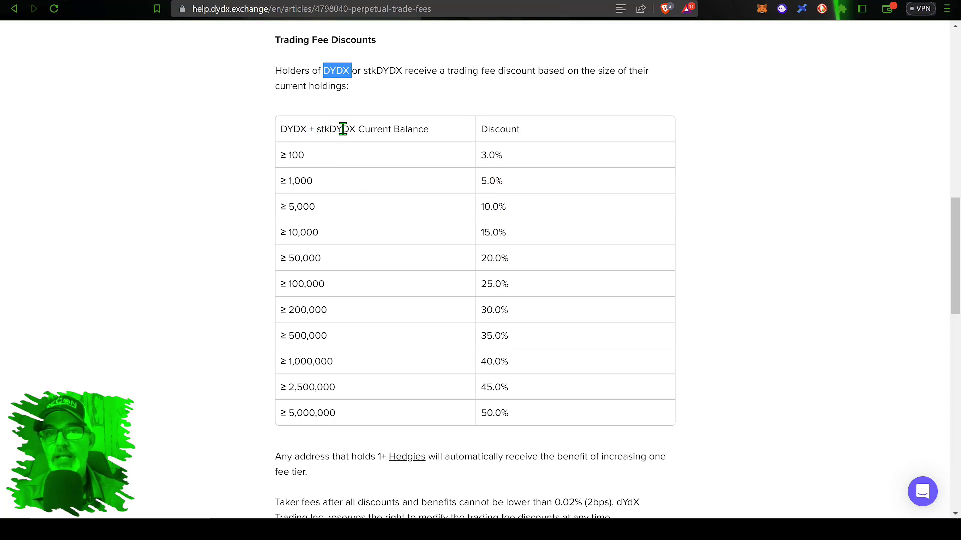
left_click(506, 200)
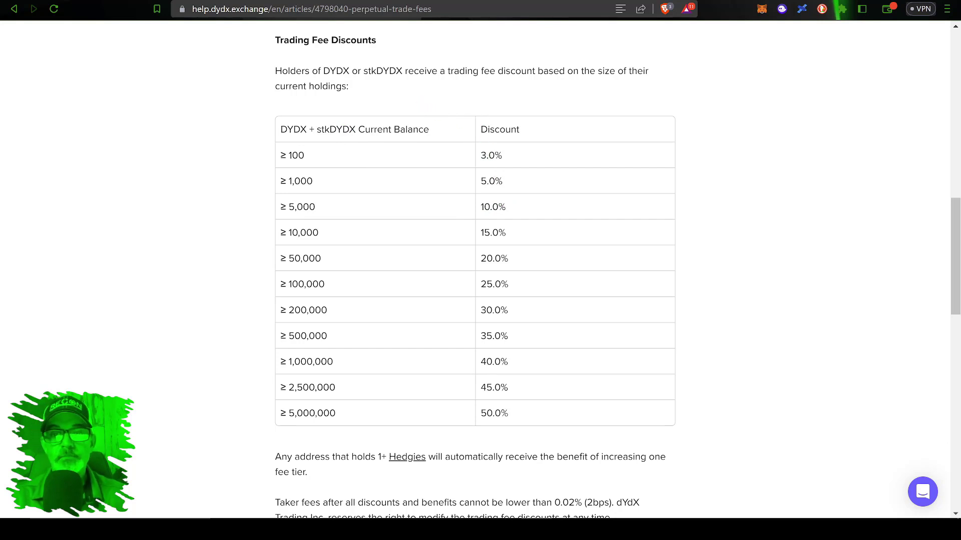
- Open the dYdX trading platform from its homepage and connect the MetaMask wallet using Account 2
left_click(500, 1)
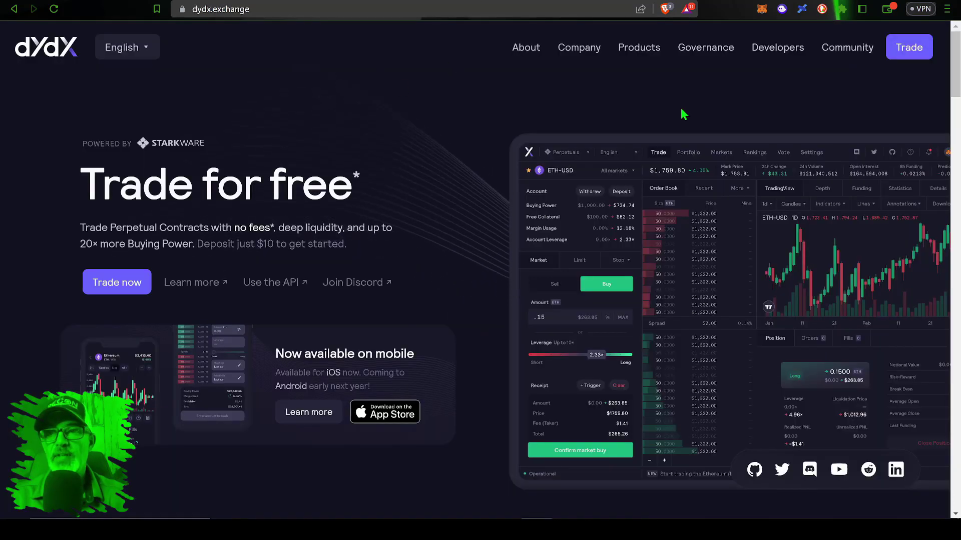
left_click(908, 50)
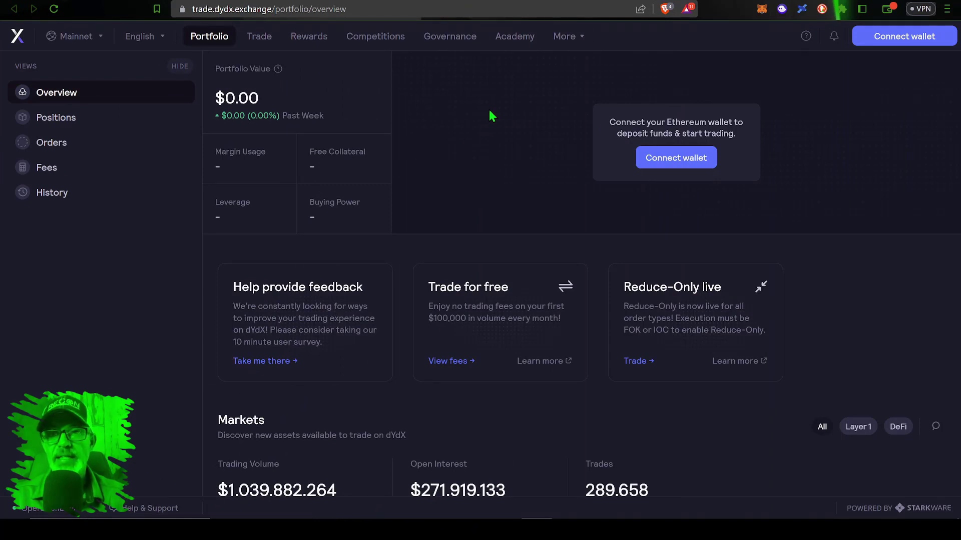
left_click(884, 37)
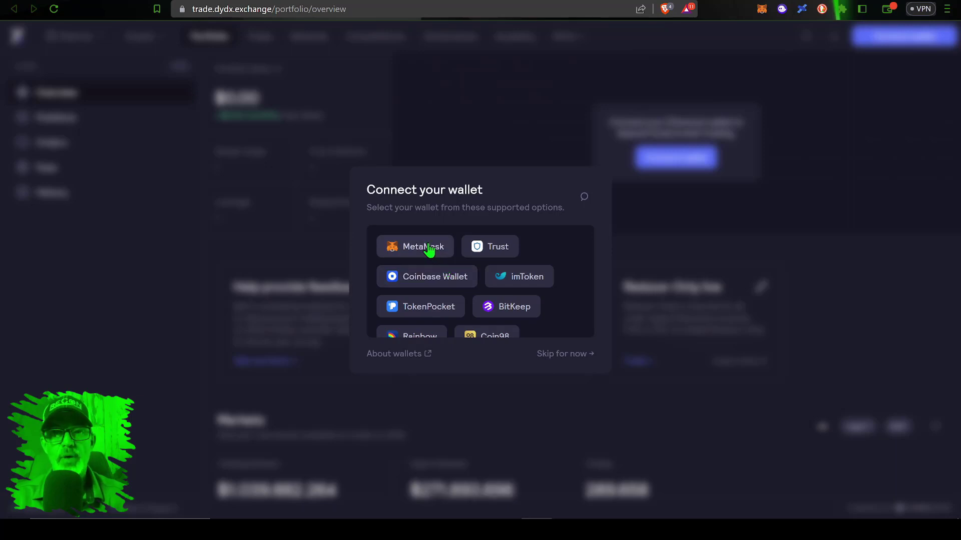
left_click(429, 248)
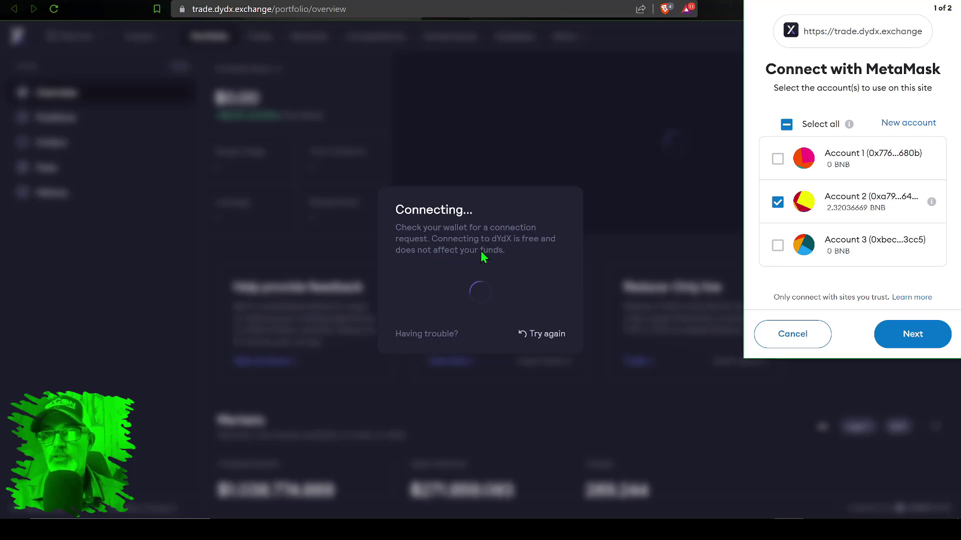
left_click(912, 334)
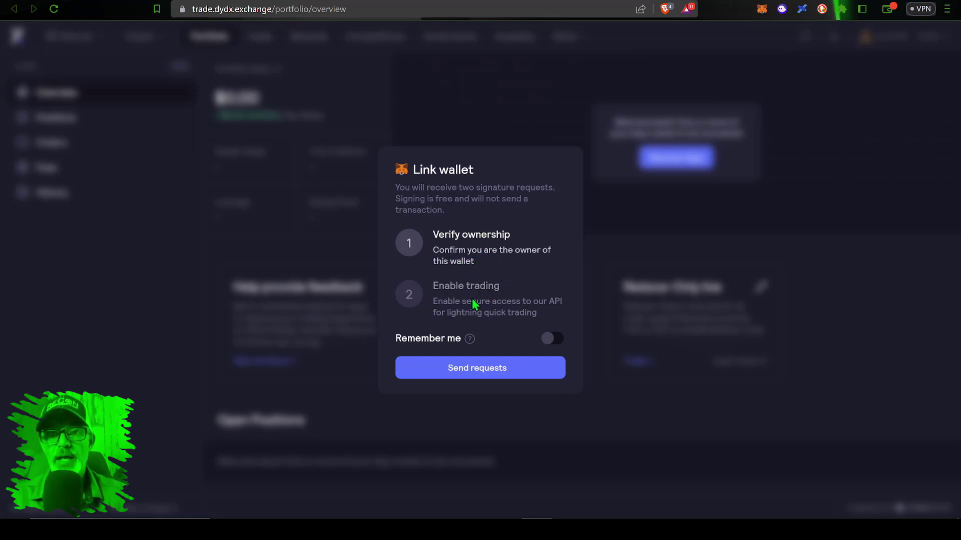
- Link the wallet with Remember me enabled, signing both the ownership verification and the trading enablement requests
left_click(552, 339)
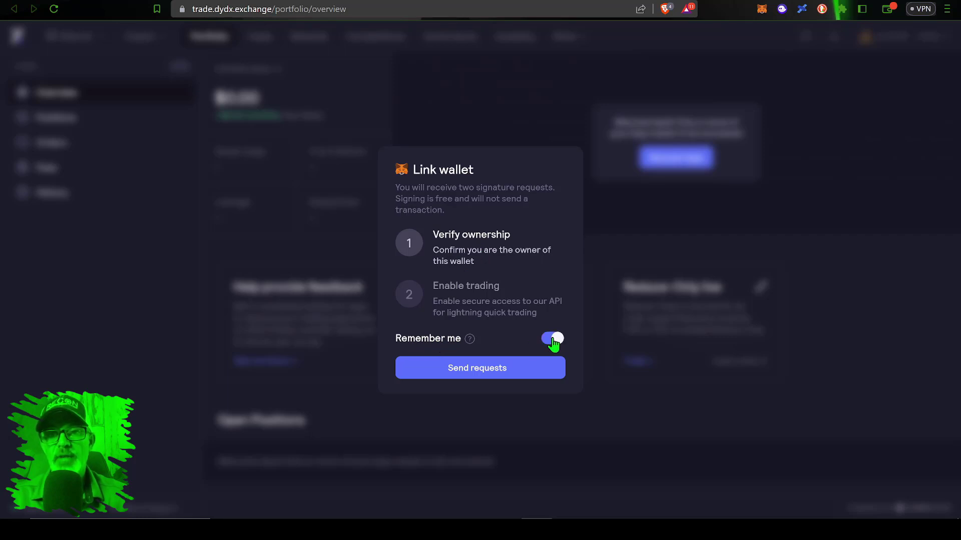
left_click(501, 372)
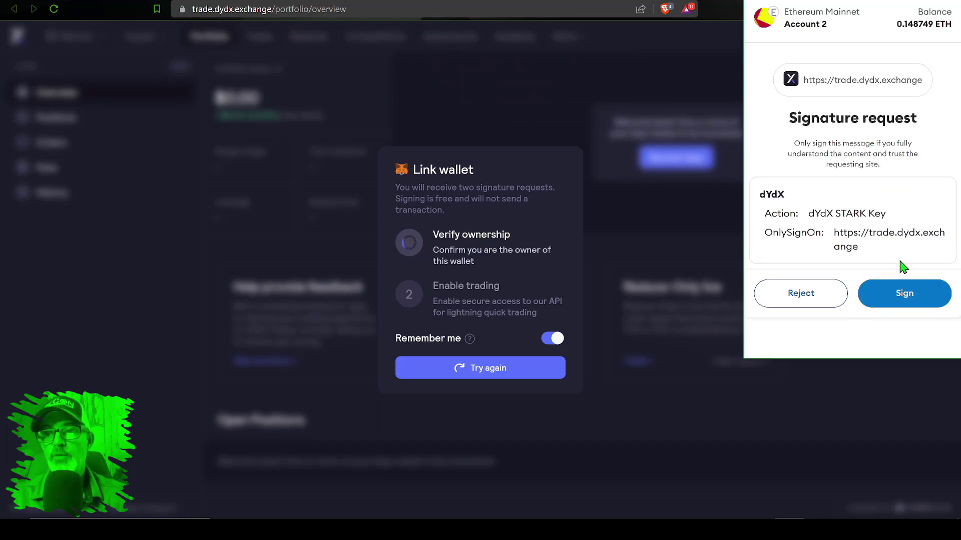
left_click(906, 295)
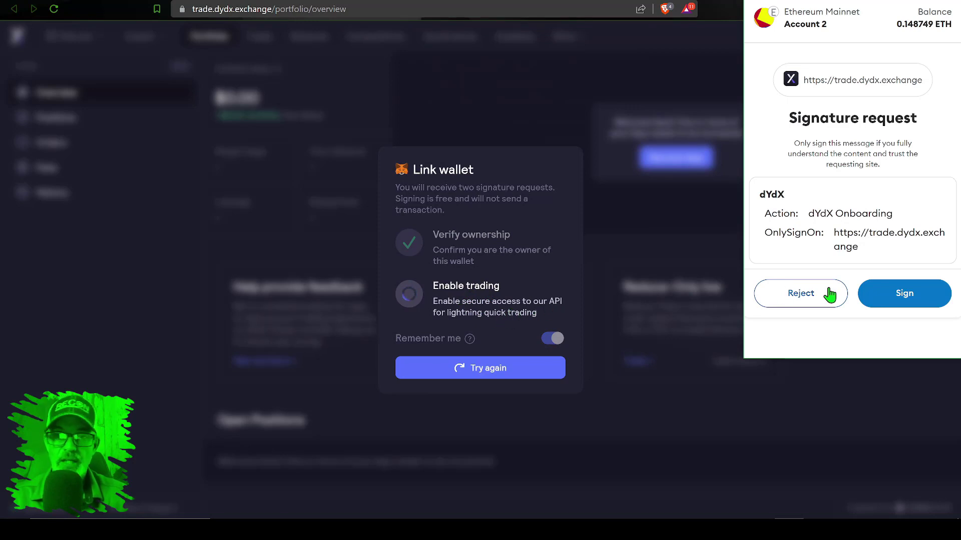
left_click(923, 296)
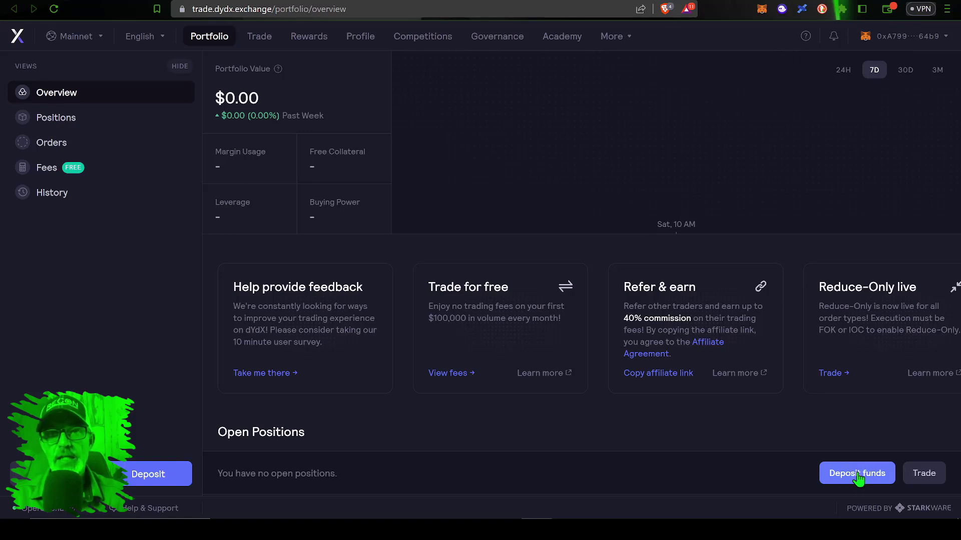
- Check the MetaMask wallet's ETH balance on Ethereum Mainnet and look through its token assets
left_click(760, 8)
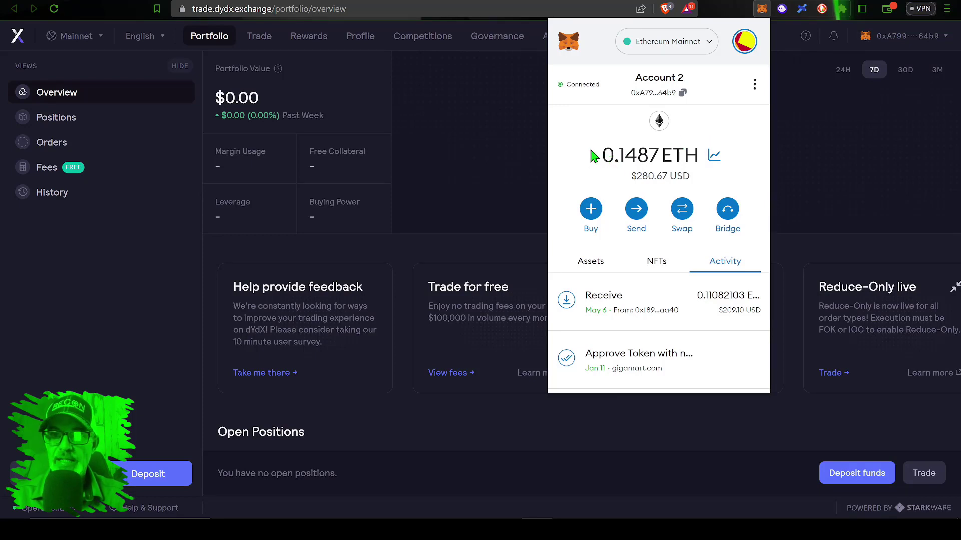
left_click(667, 41)
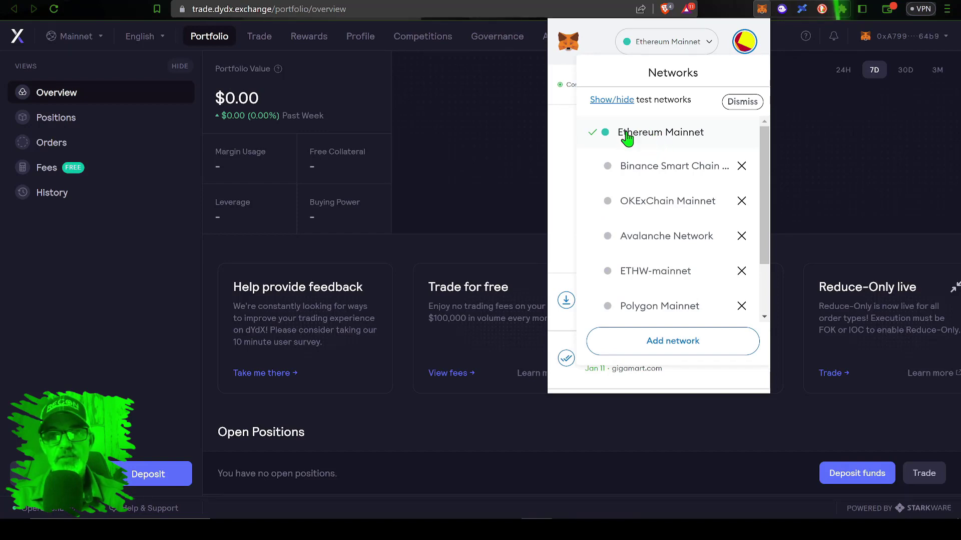
left_click(655, 135)
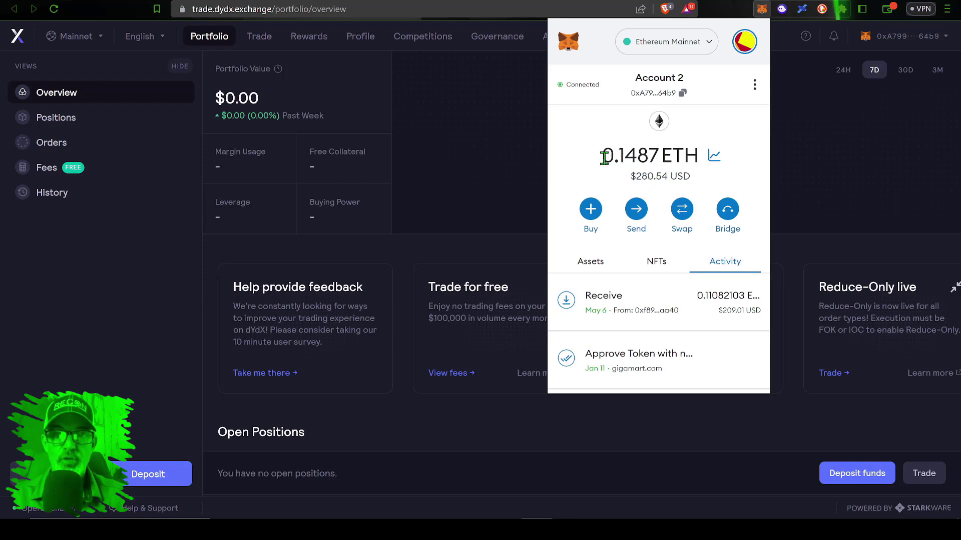
left_click_drag(604, 157, 695, 153)
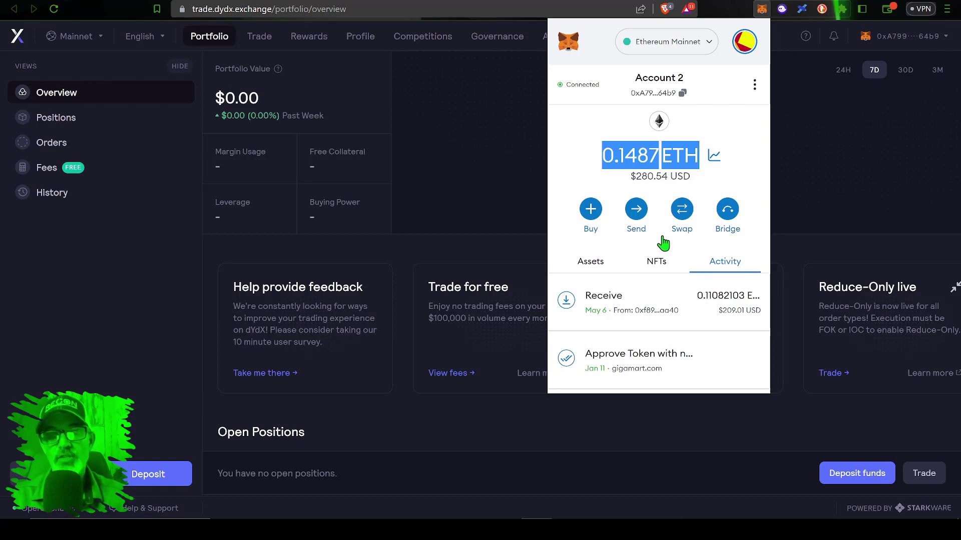
left_click(589, 150)
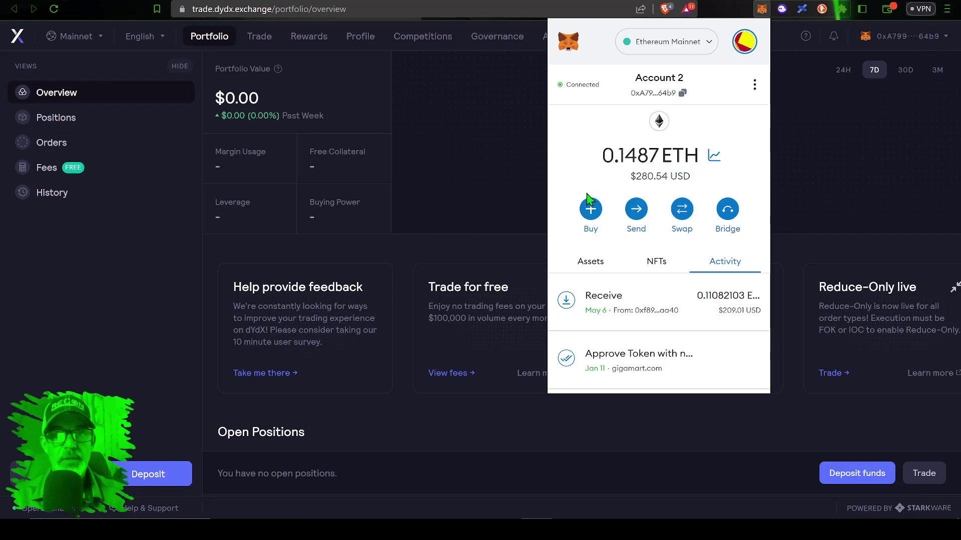
left_click(592, 268)
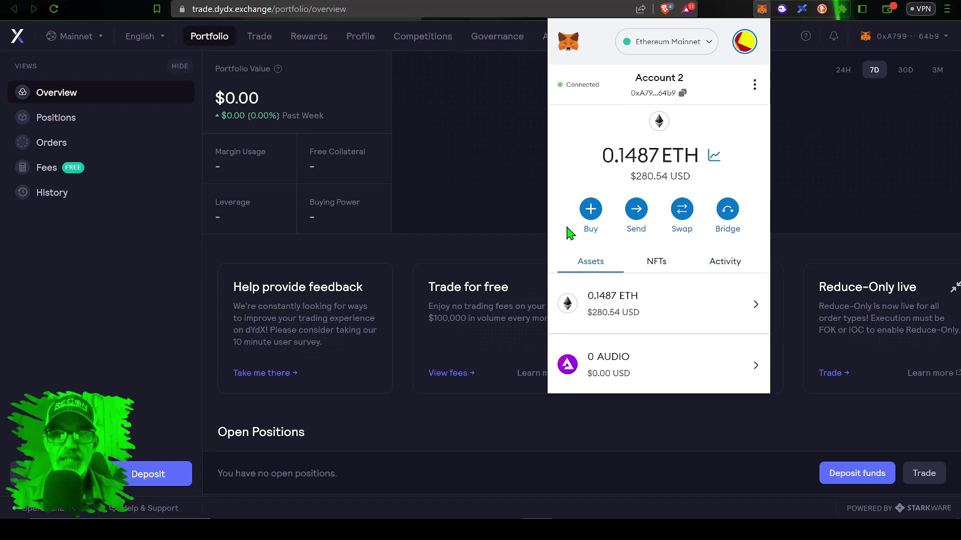
scroll(569, 233, "down", 4)
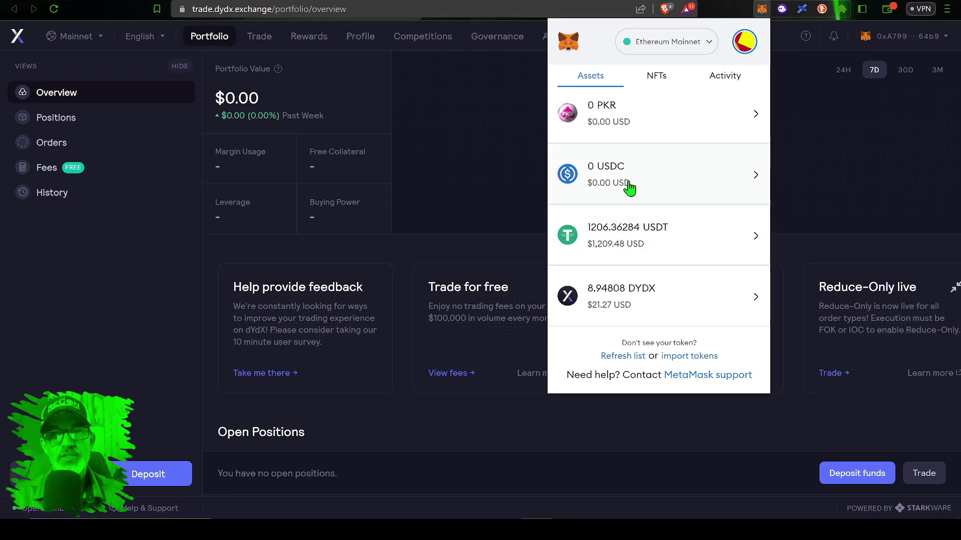
- Request a MetaMask quote for swapping 500 USDT to USDC
left_click(655, 232)
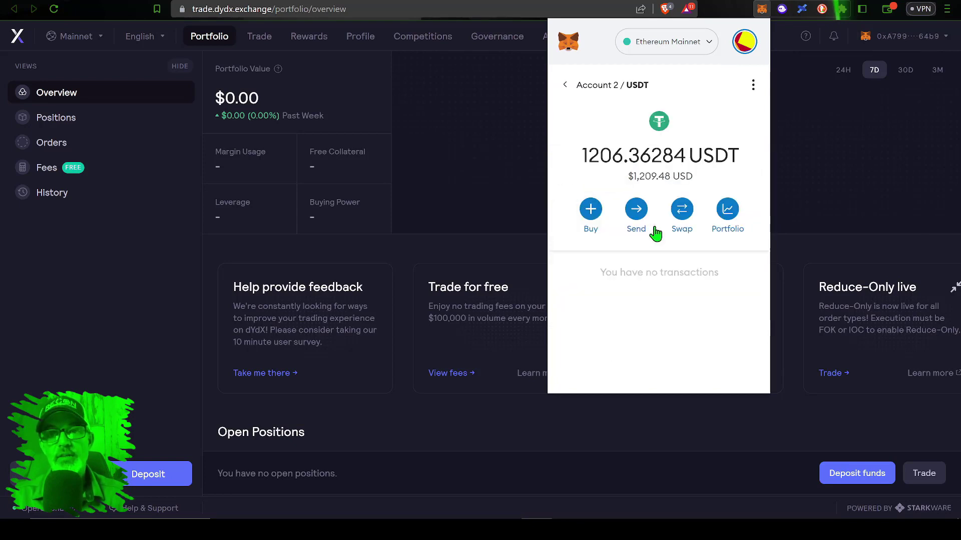
left_click(682, 209)
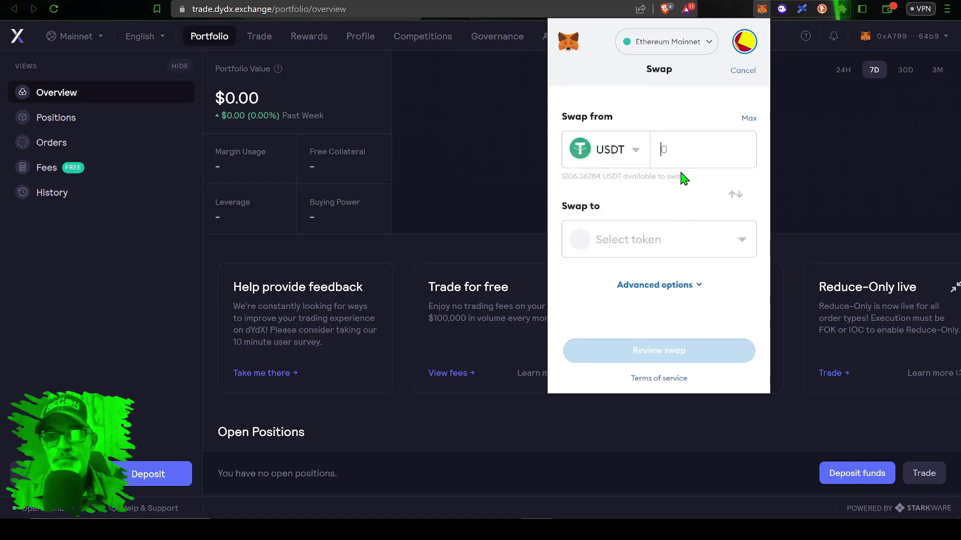
type("500")
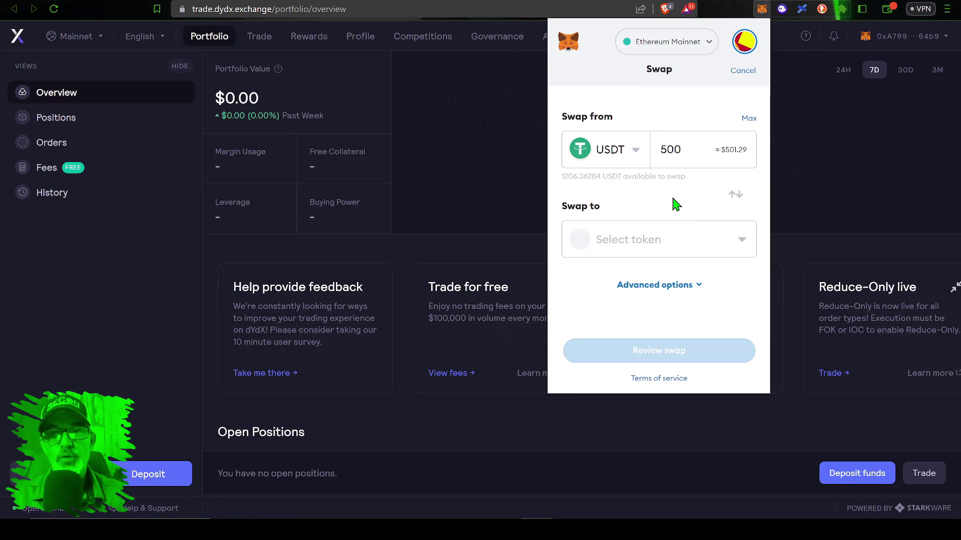
left_click(666, 239)
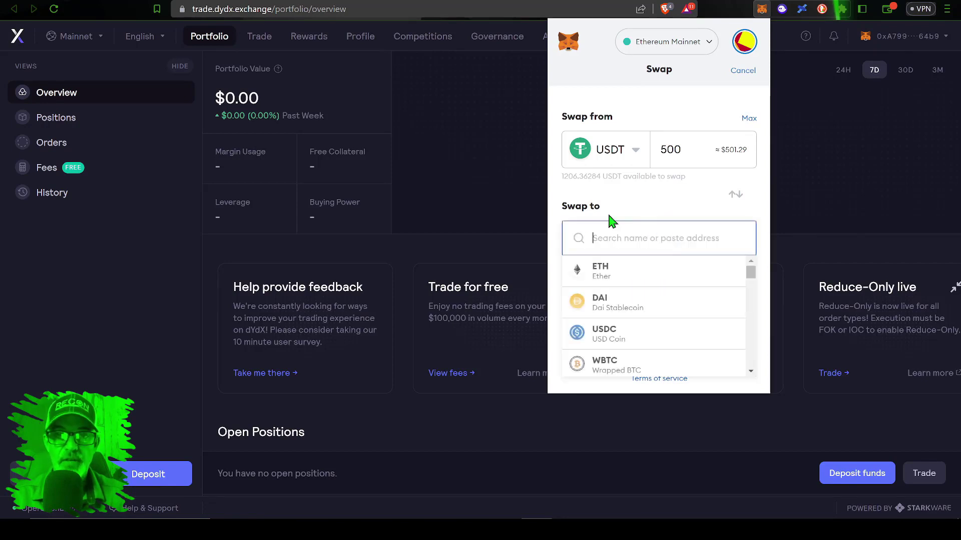
left_click(606, 337)
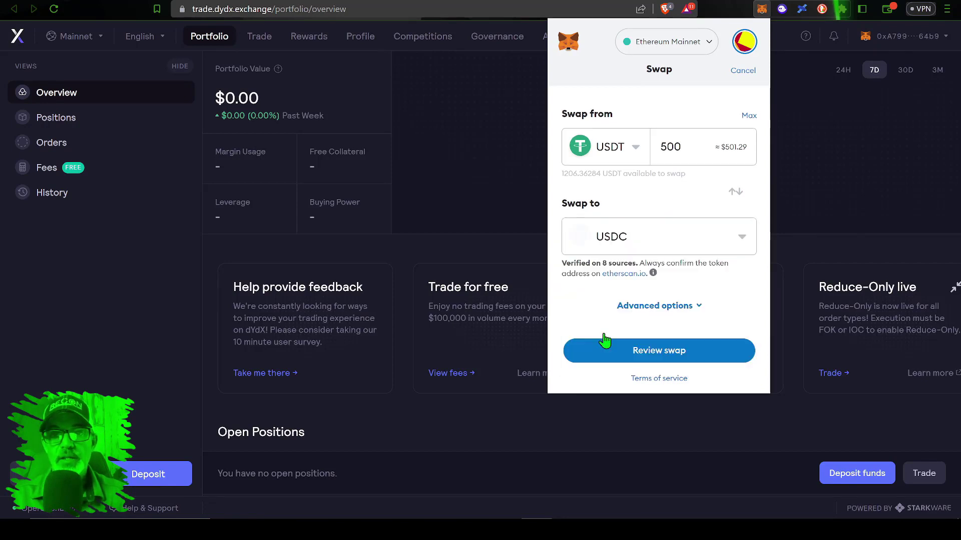
left_click(668, 352)
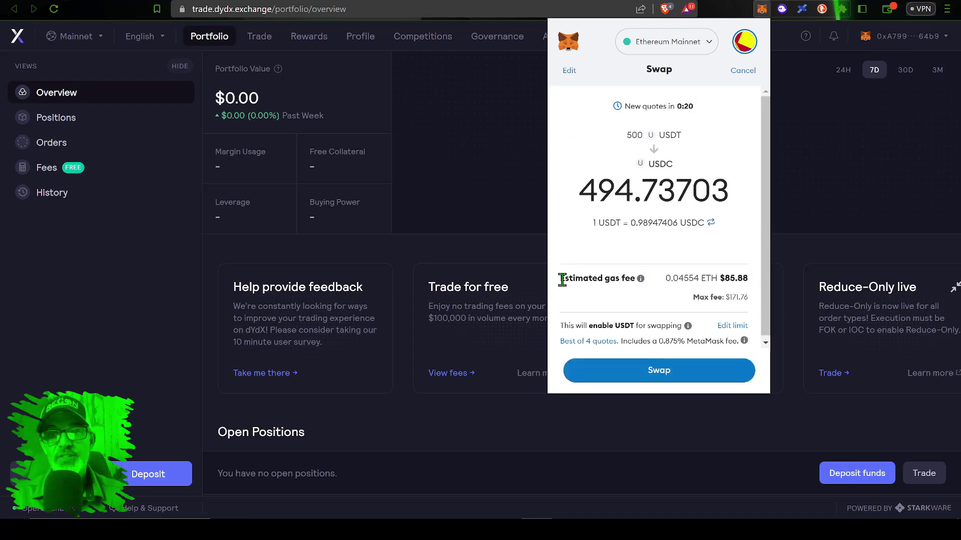
- Review the estimated gas fee in the swap quote and cancel the swap
left_click_drag(560, 278, 639, 276)
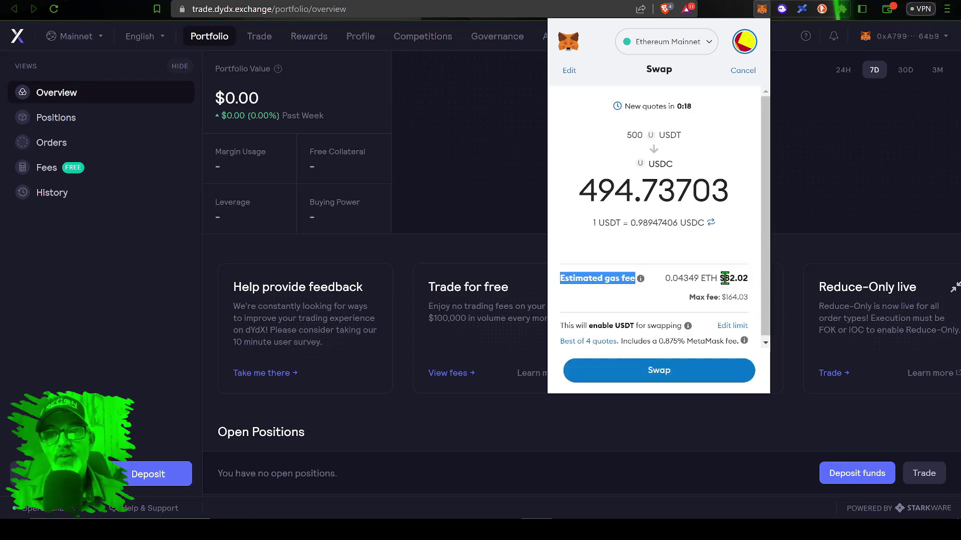
left_click_drag(724, 278, 744, 277)
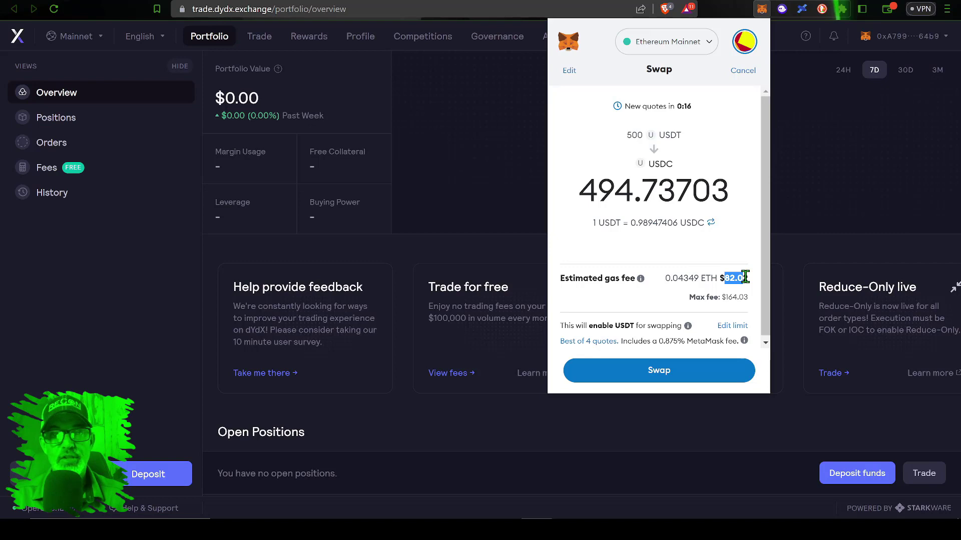
left_click(744, 71)
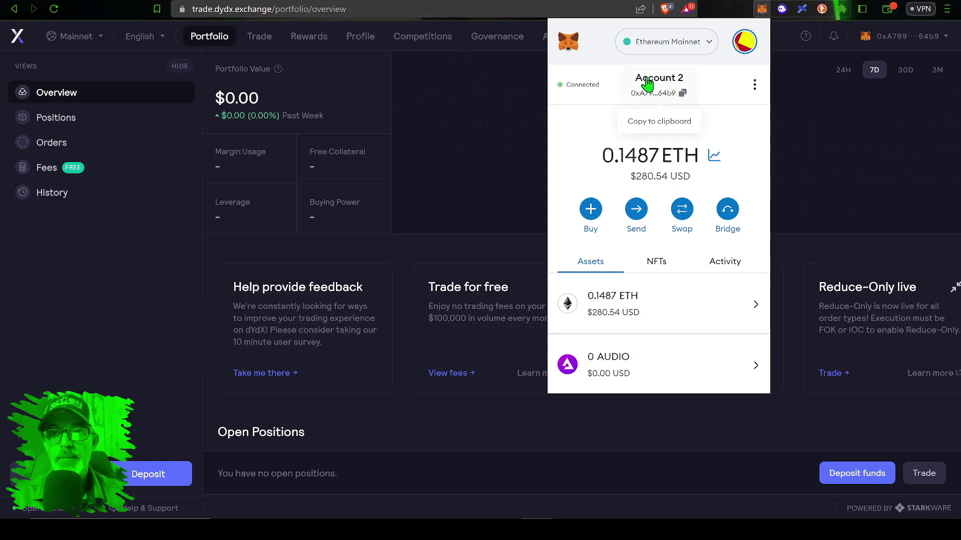
- Copy the MetaMask account's wallet address and enter it as the recipient of a USD Coin transfer in Exodus
left_click(683, 95)
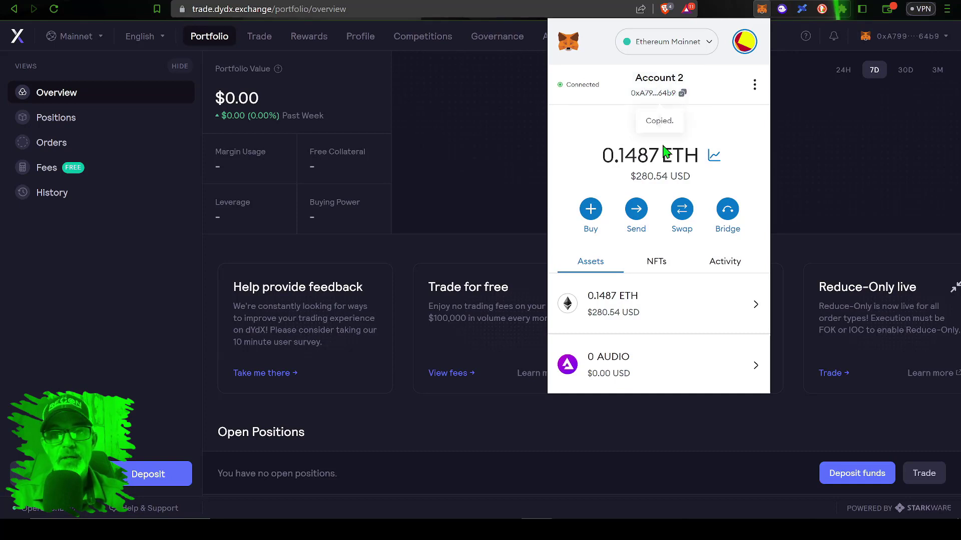
key("alt+Tab")
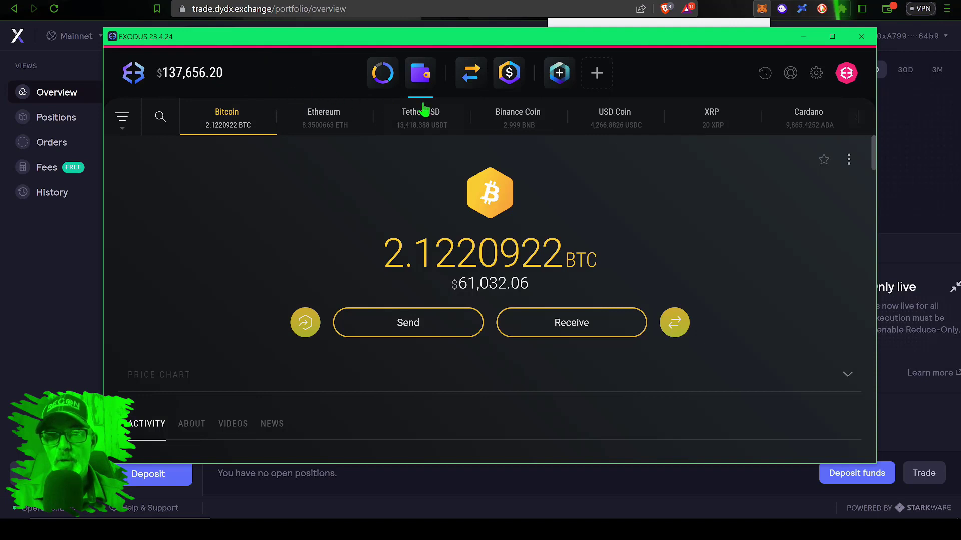
left_click(629, 122)
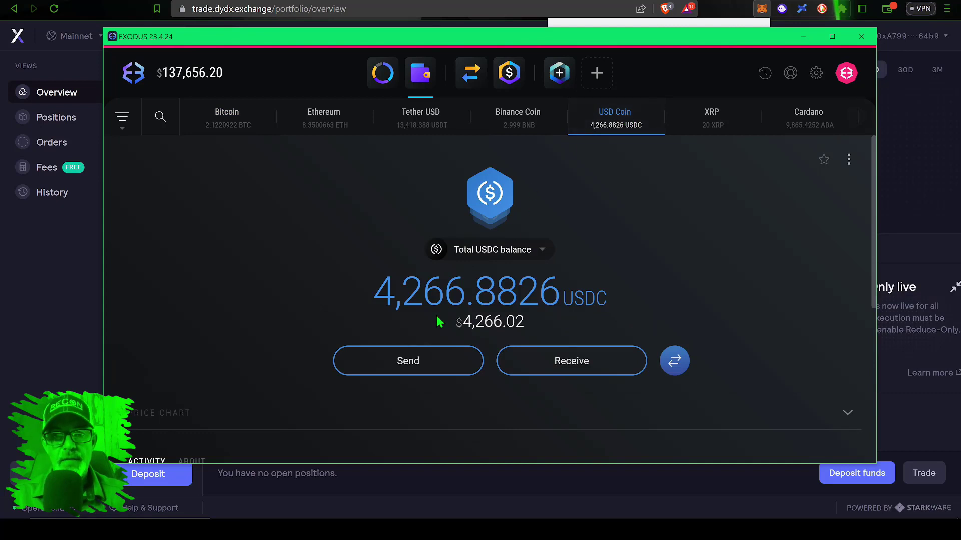
left_click(409, 365)
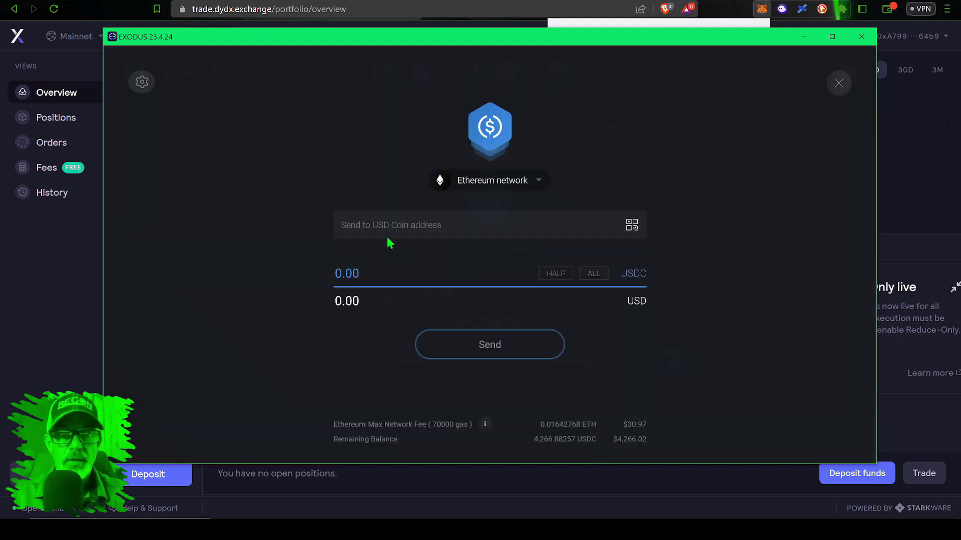
right_click(351, 223)
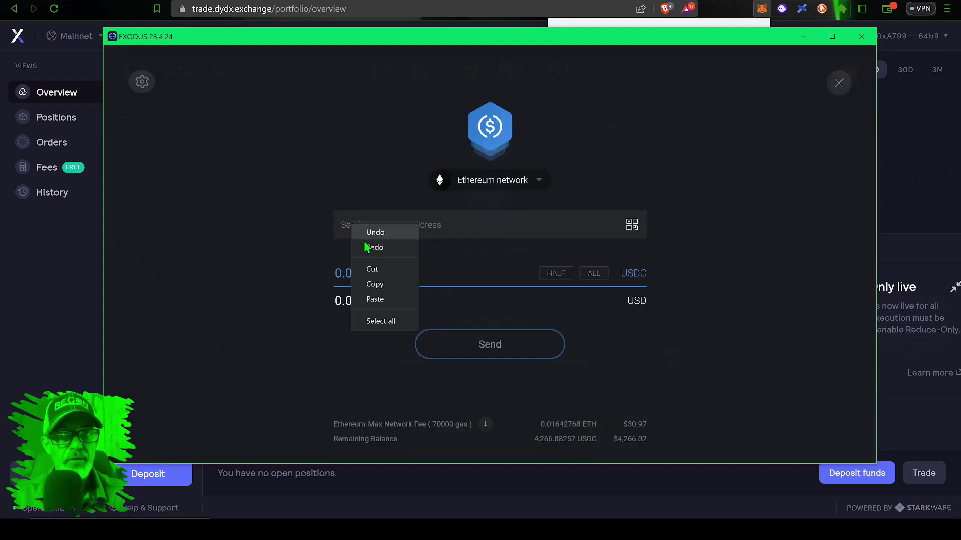
left_click(378, 299)
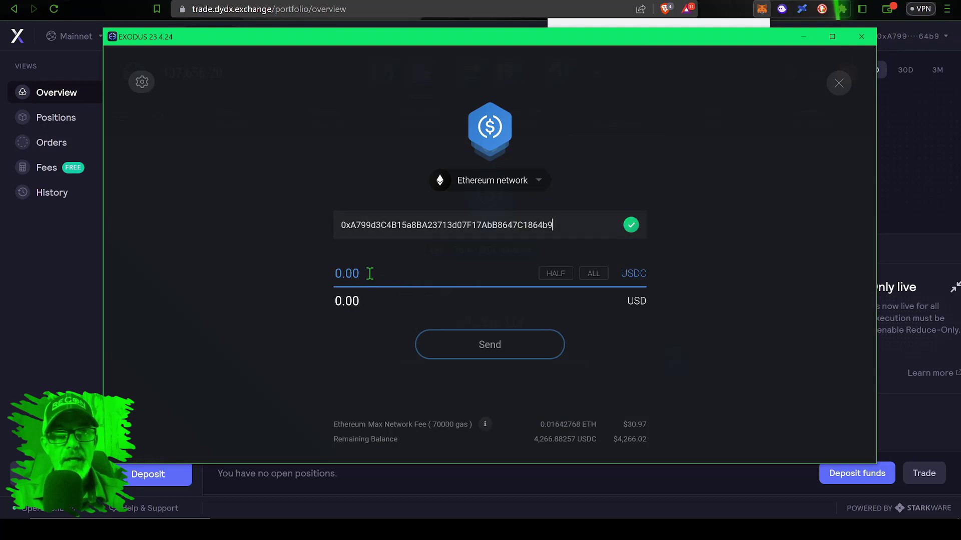
- Set the transfer amount to 600 USDC and confirm sending it over the Ethereum network
left_click(369, 273)
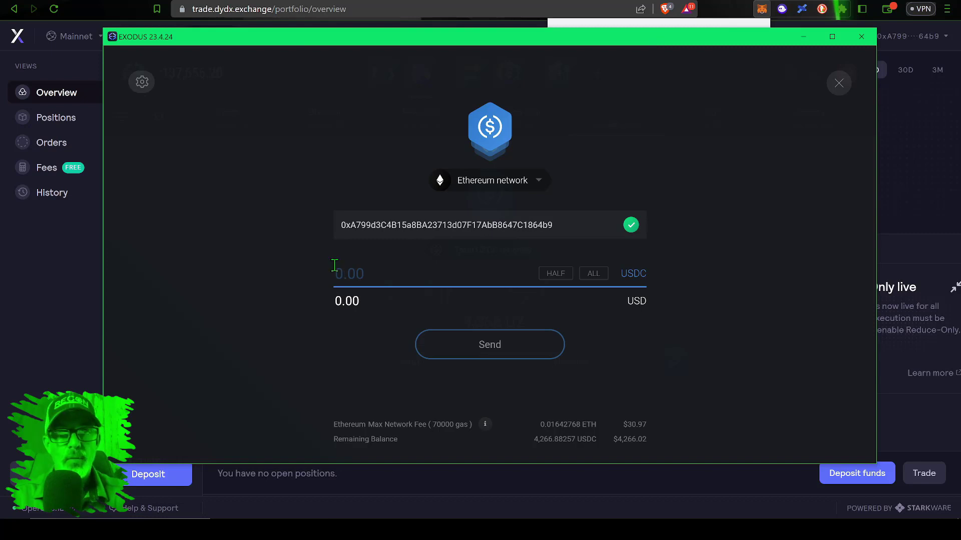
type("600")
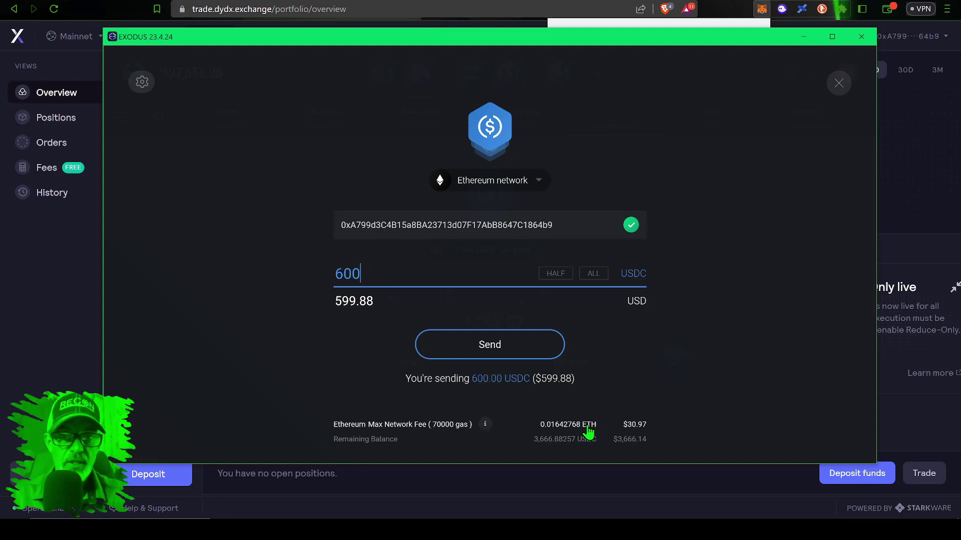
left_click(492, 350)
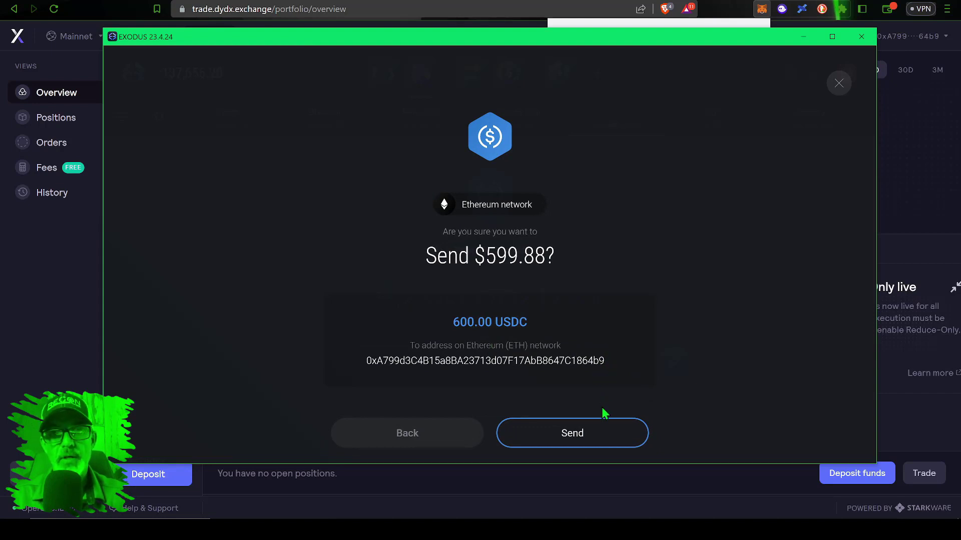
left_click(586, 438)
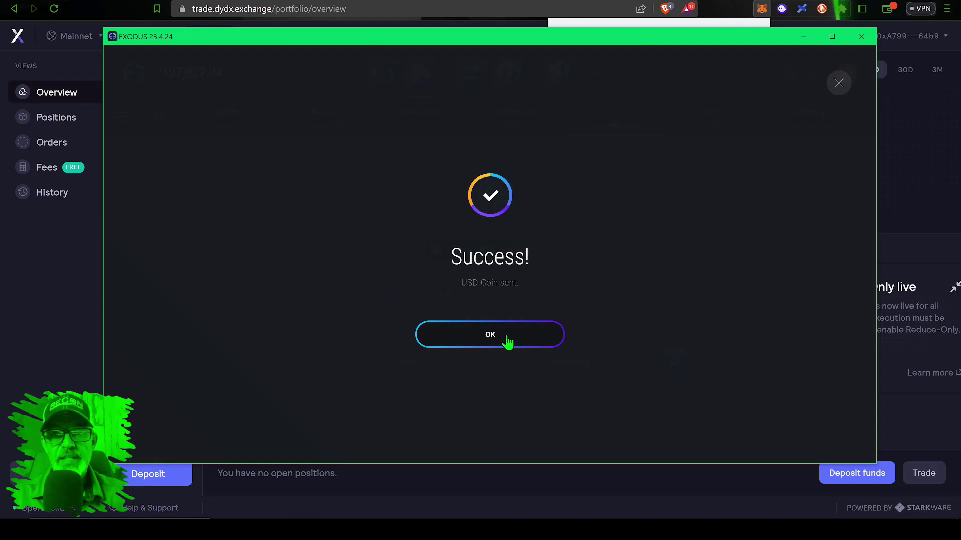
- Return to MetaMask in the browser and check the token assets for the transferred USDC
left_click(617, 217)
scroll(617, 218, "down", 2)
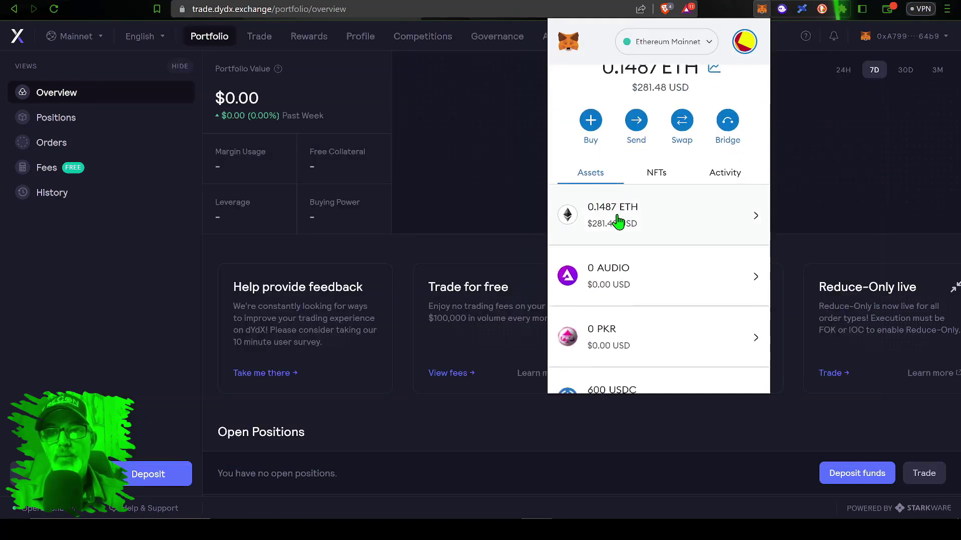
scroll(617, 220, "down", 3)
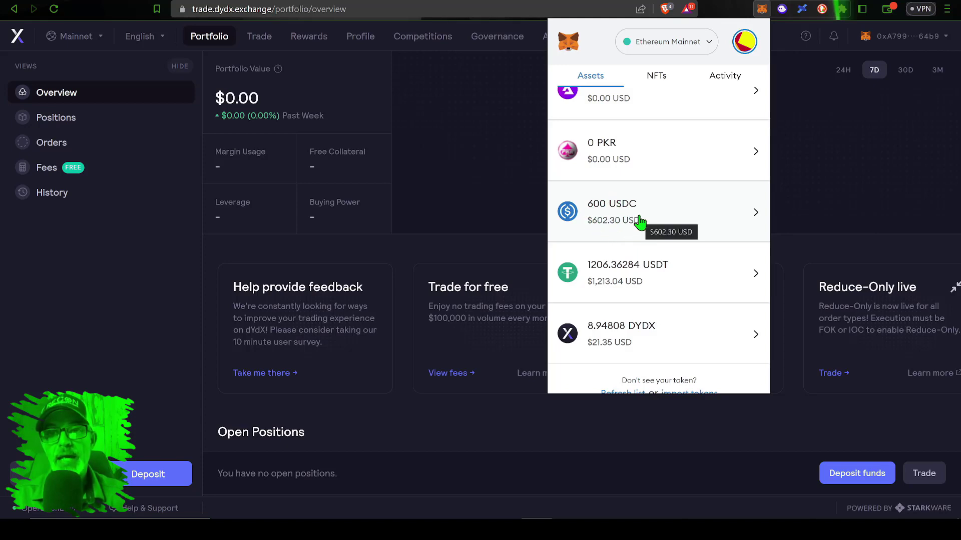
left_click(810, 426)
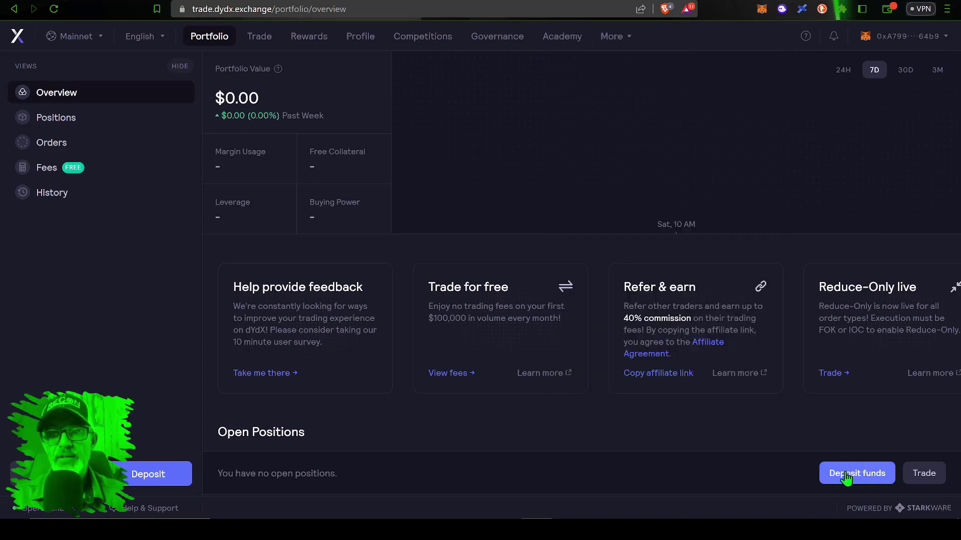
- Open a dYdX funds deposit in USD Coin and set the amount to 500
left_click(858, 479)
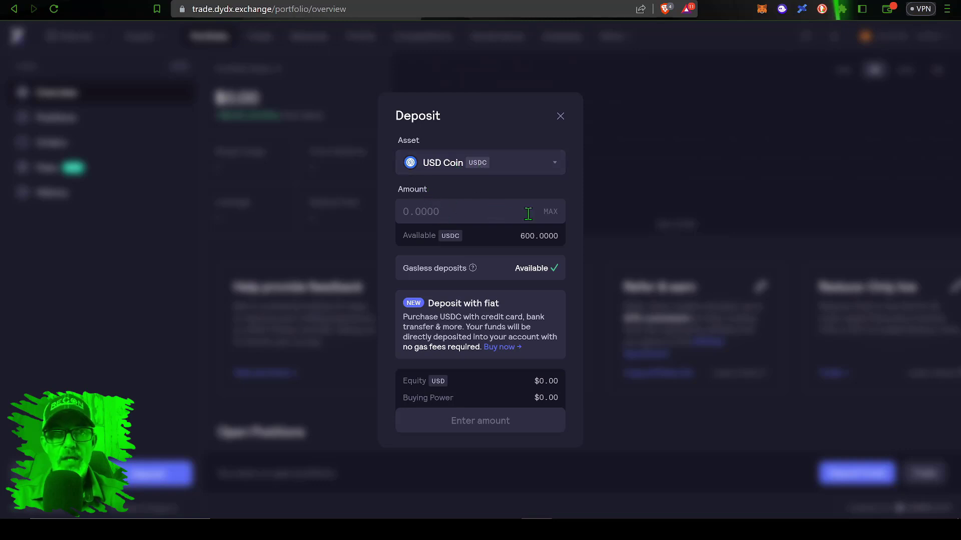
left_click(550, 211)
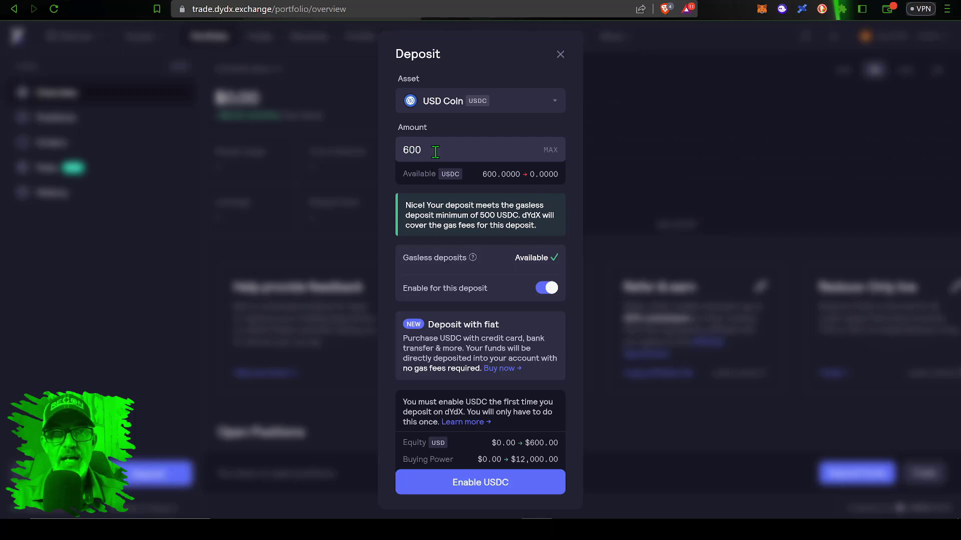
type("500")
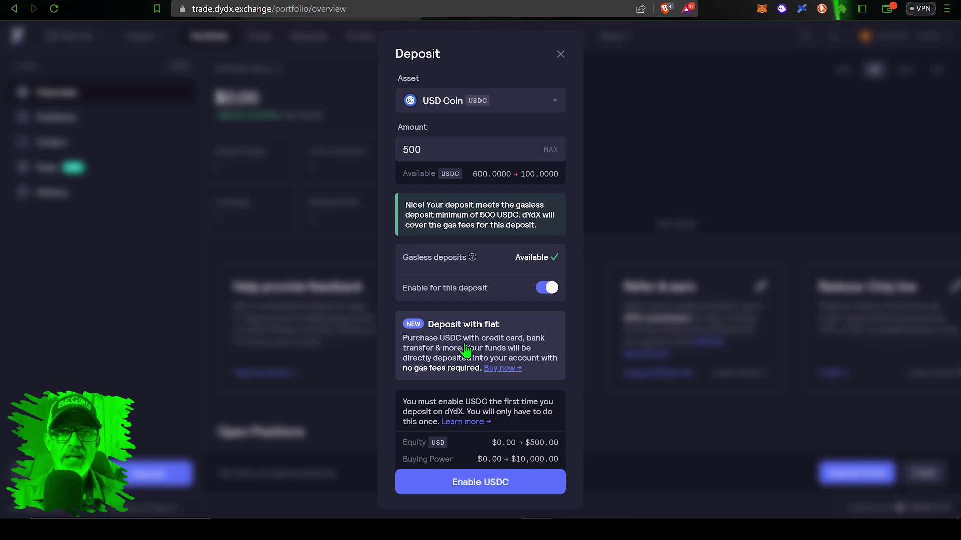
- Enable USDC for the deposit by approving a custom spending cap of 500, and sign the deposit's signature request in MetaMask
left_click(480, 486)
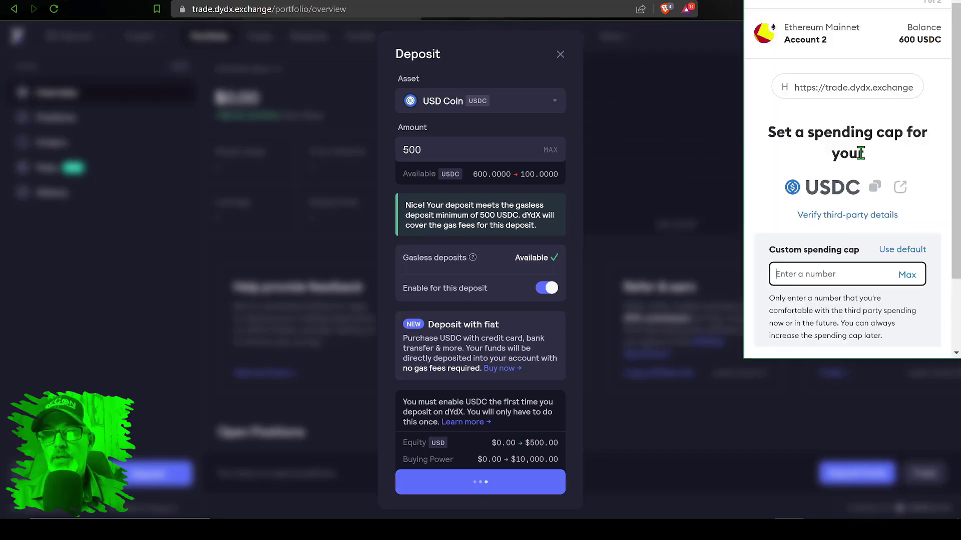
left_click(840, 276)
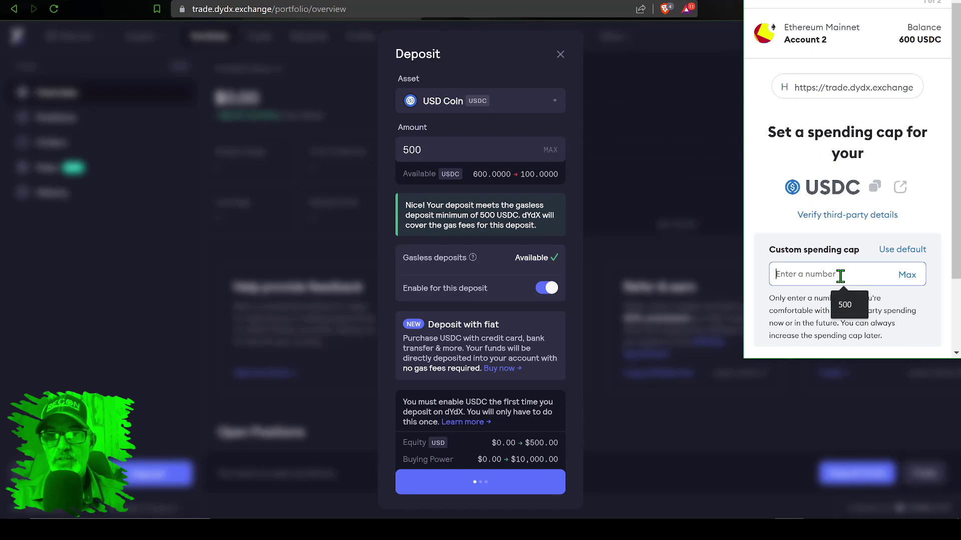
left_click(841, 276)
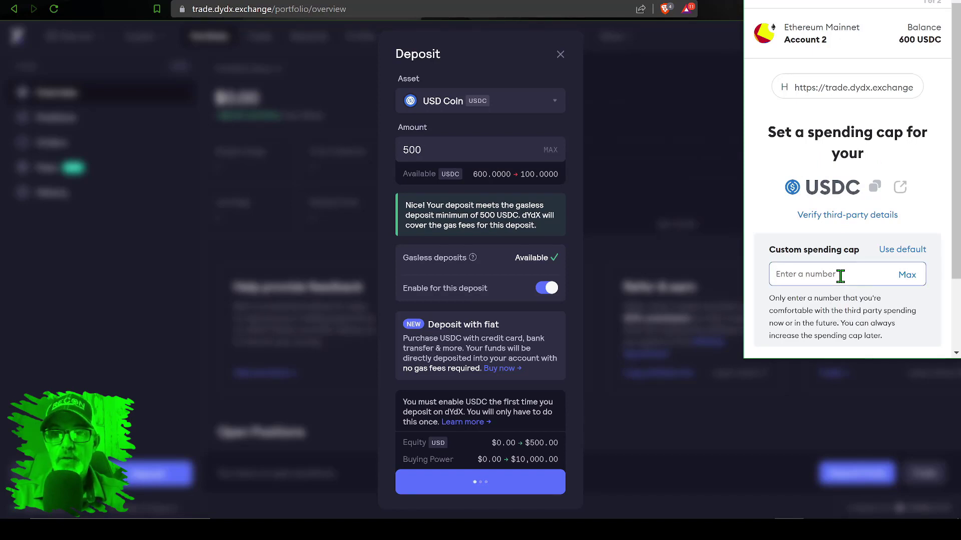
type("500")
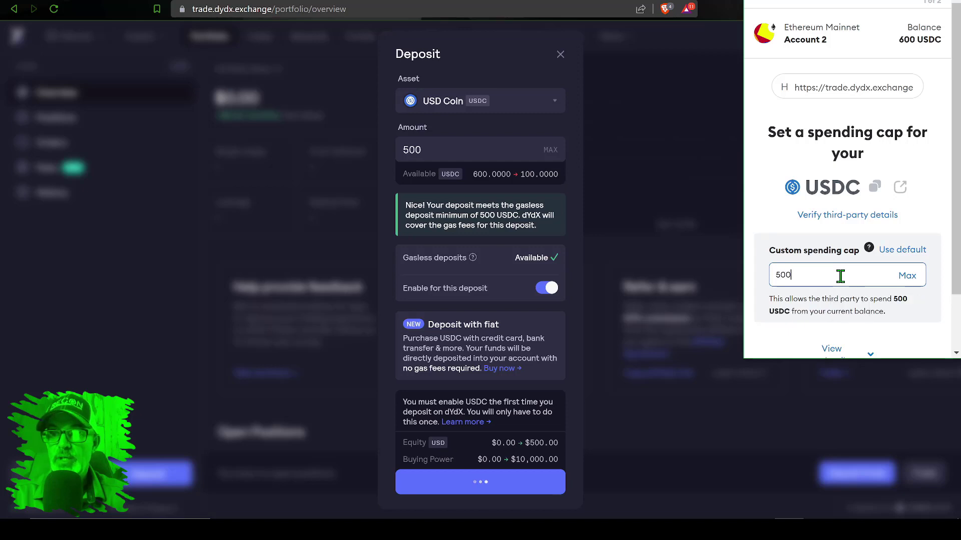
scroll(851, 301, "down", 3)
left_click(903, 336)
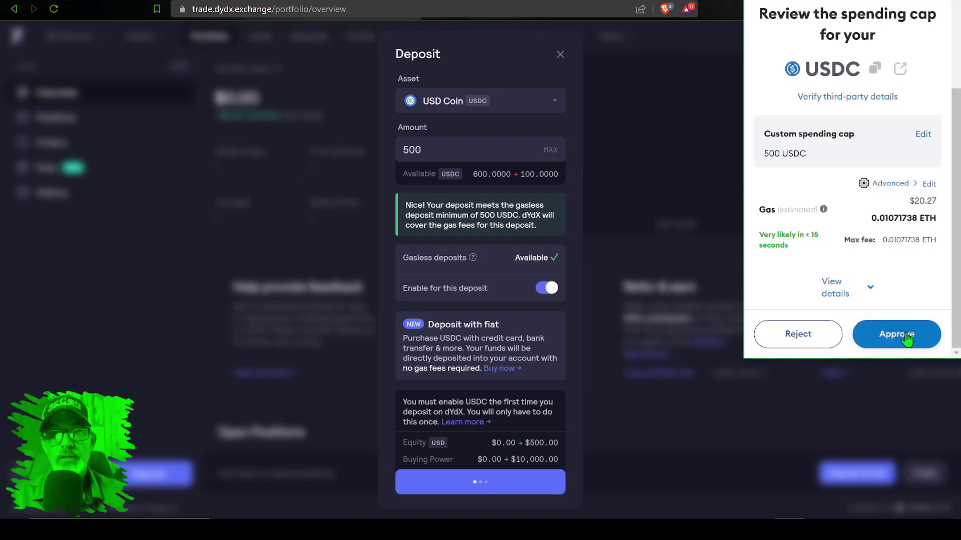
left_click(907, 338)
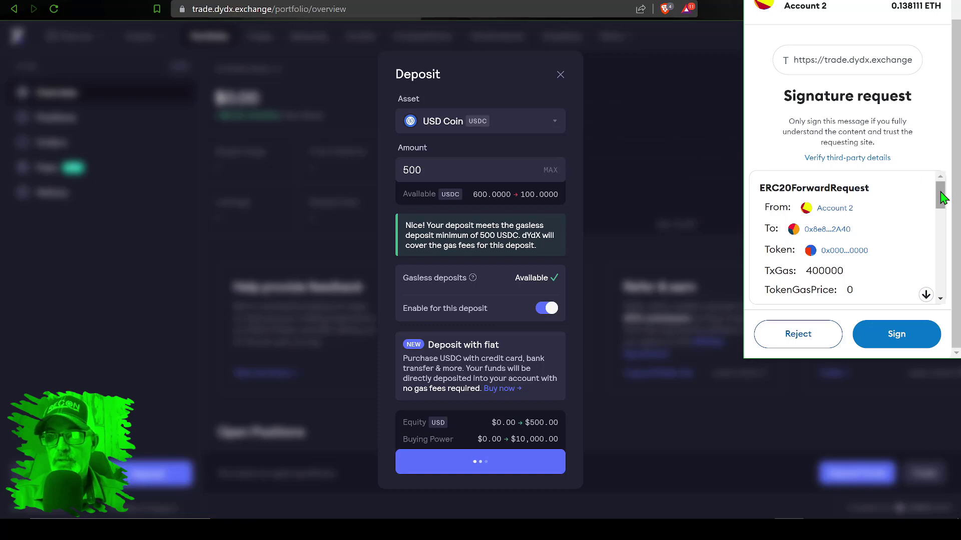
left_click_drag(943, 197, 943, 308)
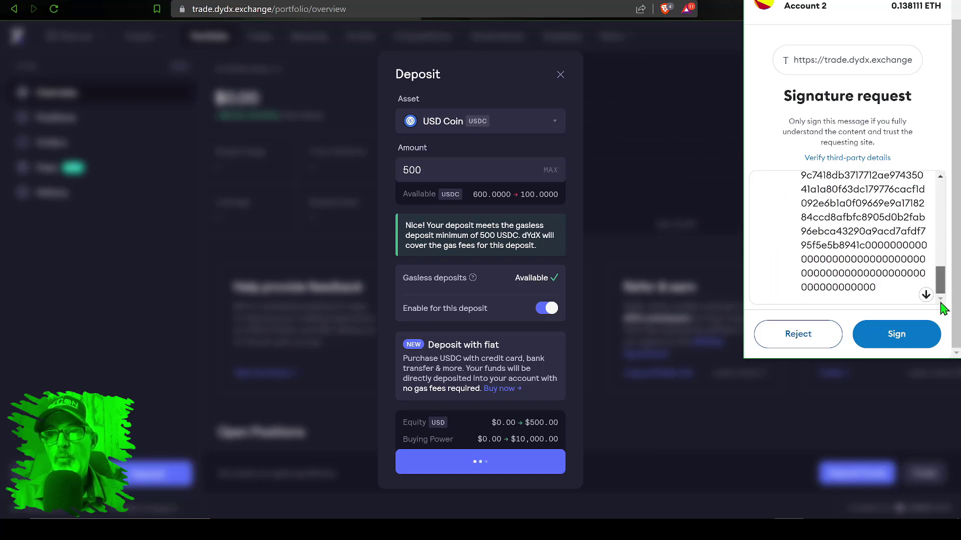
left_click(896, 336)
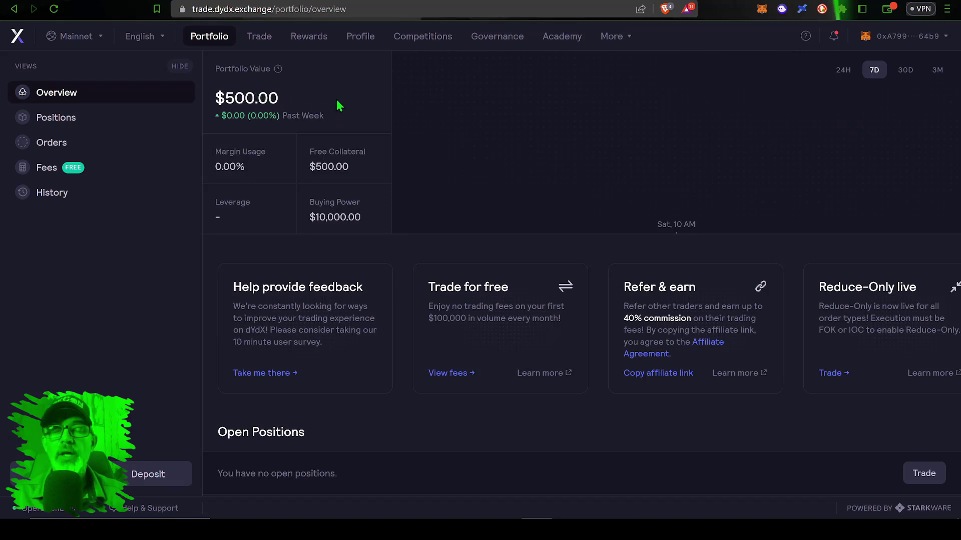
- Go to the trading page and switch the market to Bitcoin (BTC-USD)
left_click(263, 37)
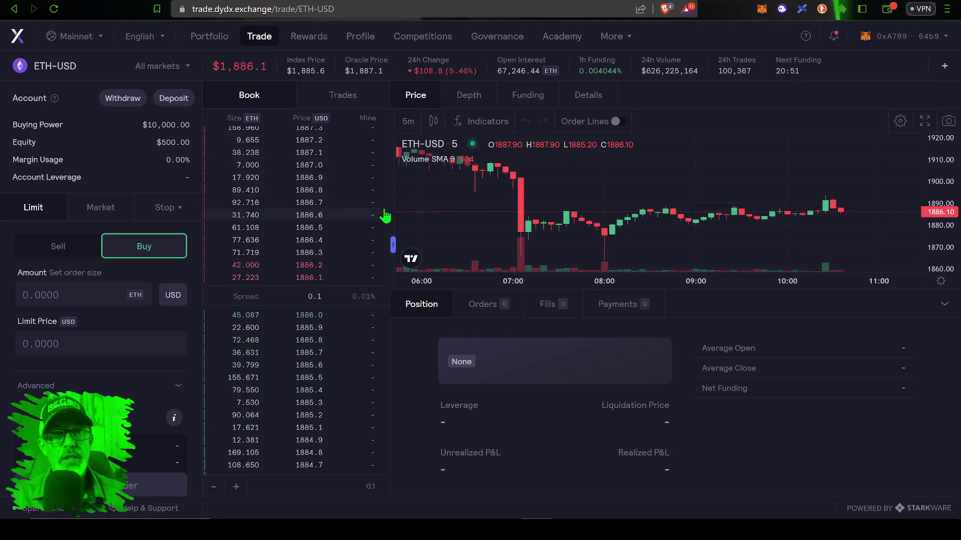
left_click(181, 71)
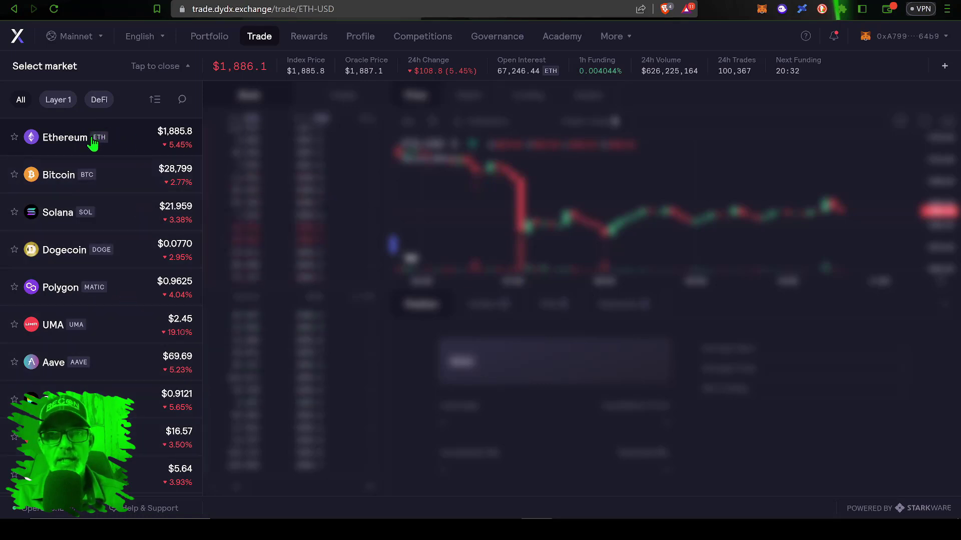
left_click(65, 179)
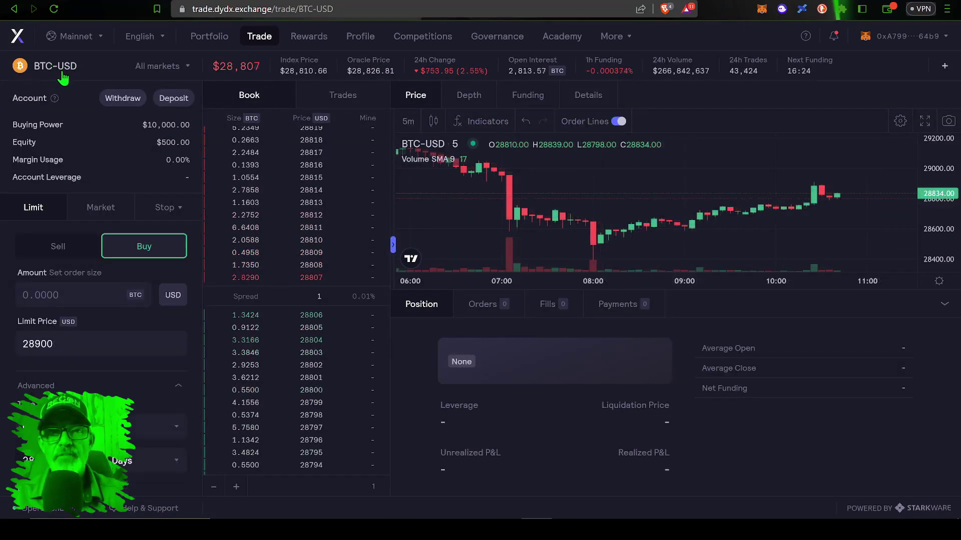
- Look through the Market and Stop order types for BTC-USD and return to the Limit order form
mouse_move(64, 128)
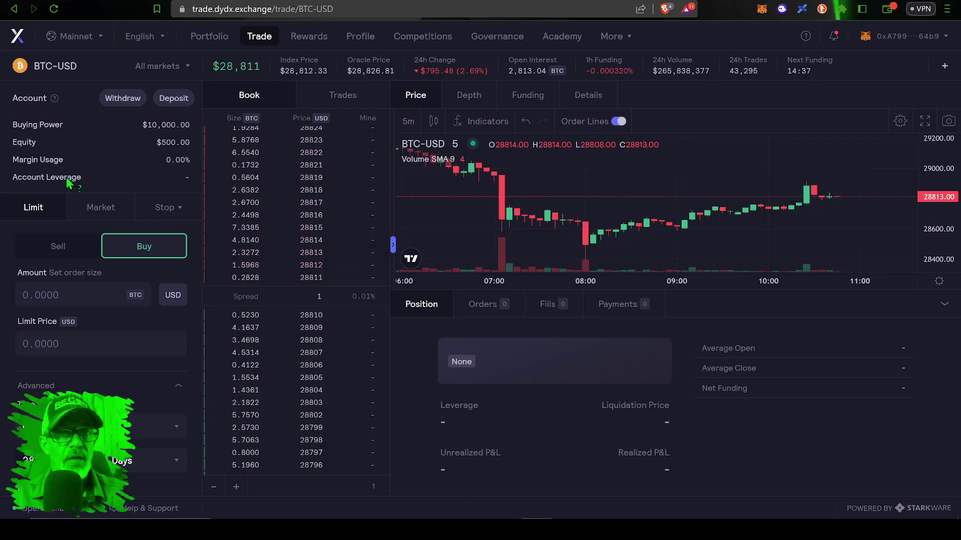
mouse_move(67, 179)
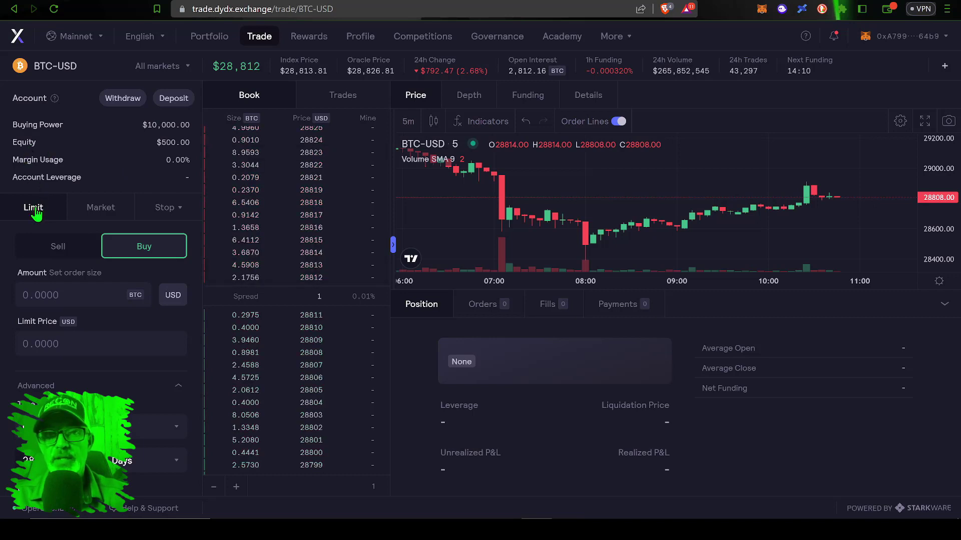
left_click(103, 210)
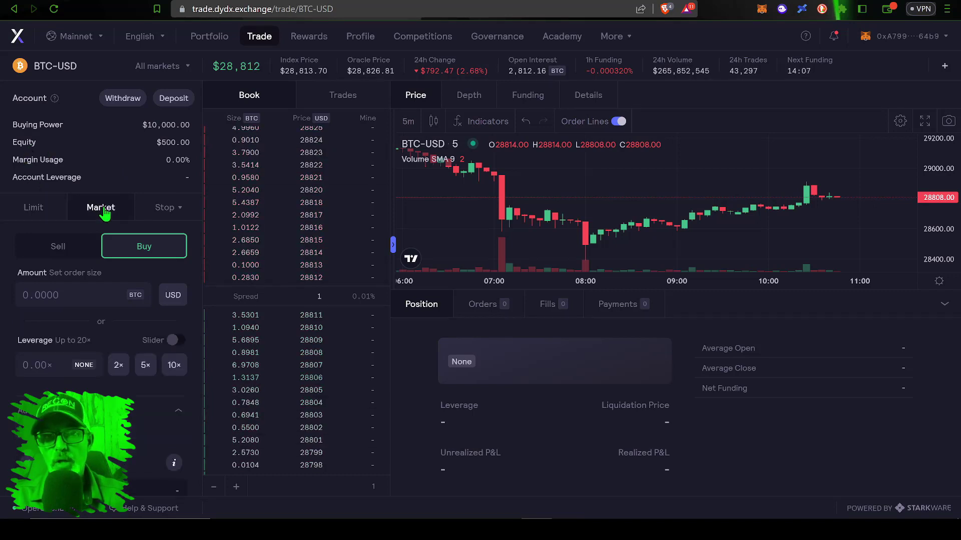
left_click(165, 210)
left_click(35, 209)
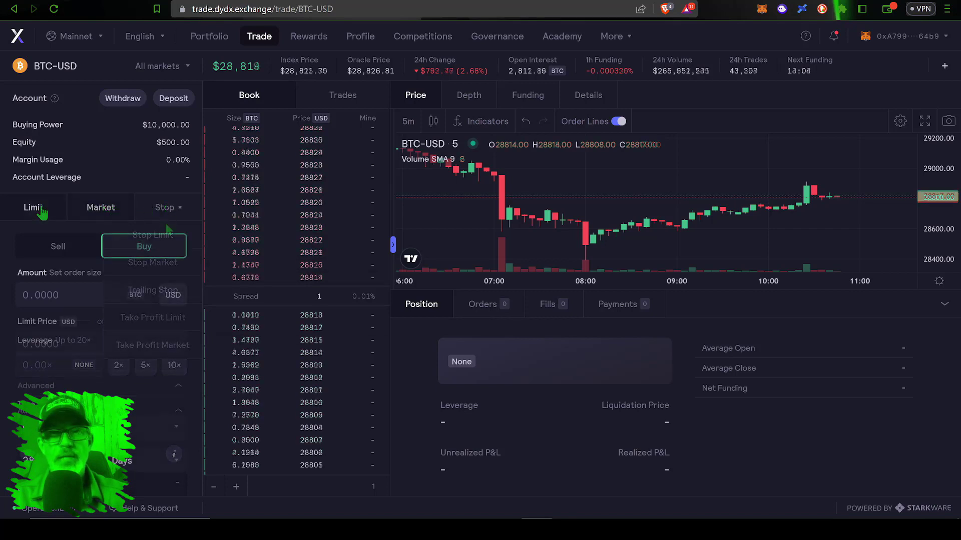